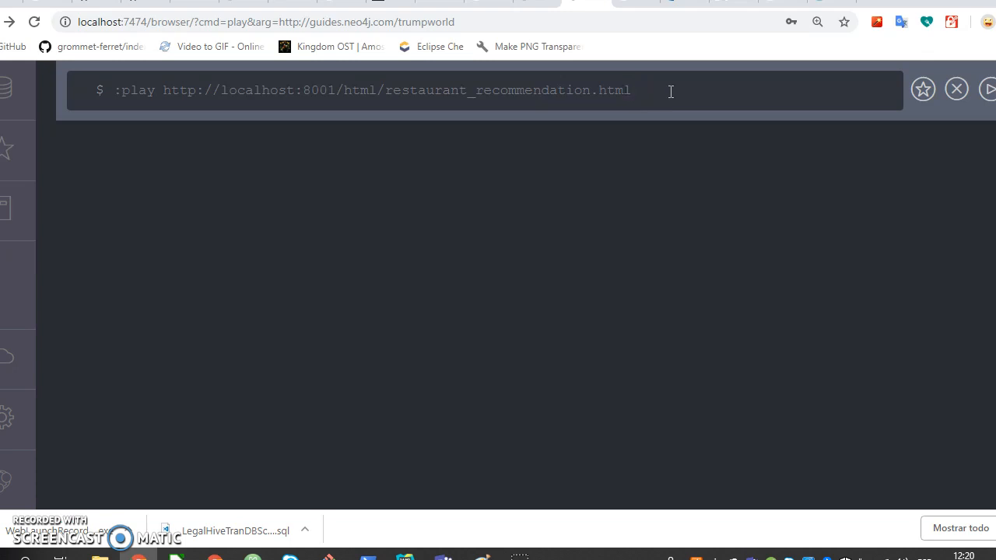
- Switch to WebStorm to examine the Cypher query markup in restaurant_recommendation.html, and check the PowerShell window running http-server.py
mouse_move(367, 554)
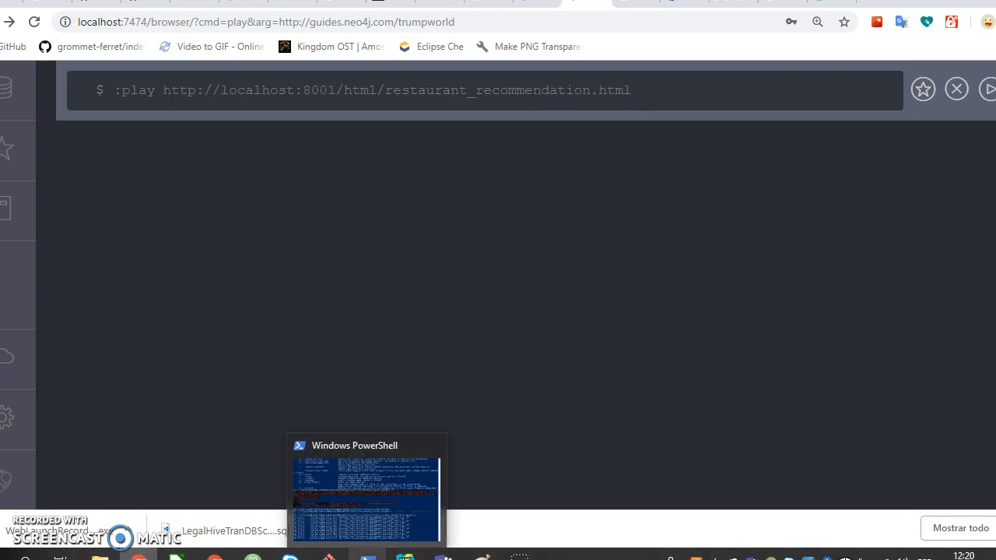
mouse_move(328, 554)
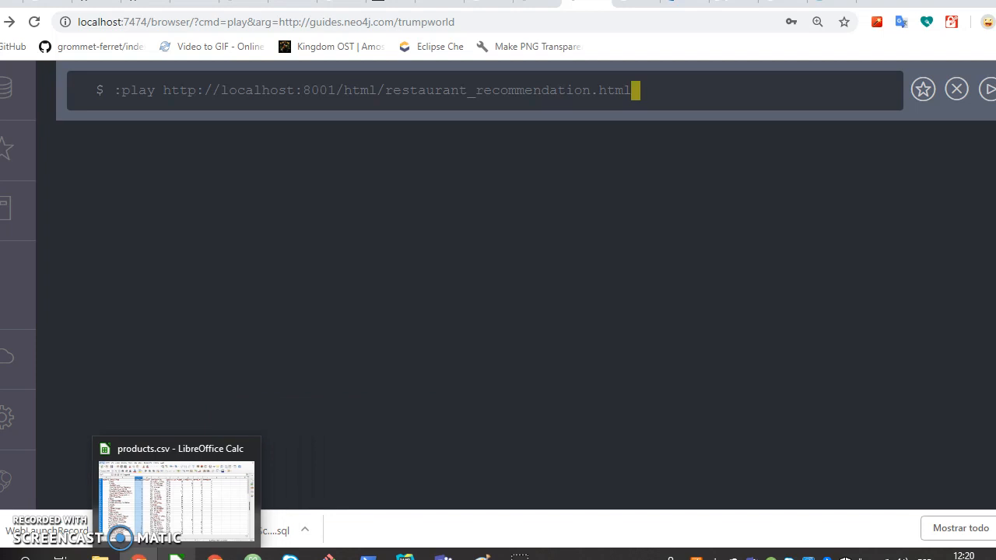
click(406, 556)
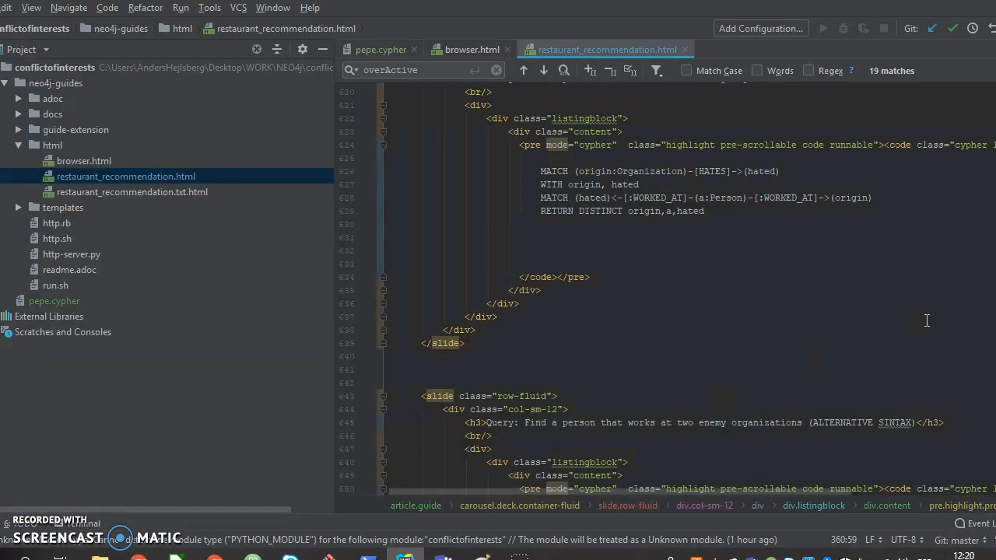
drag(643, 304, 660, 172)
click(564, 291)
drag(572, 265, 642, 111)
click(628, 173)
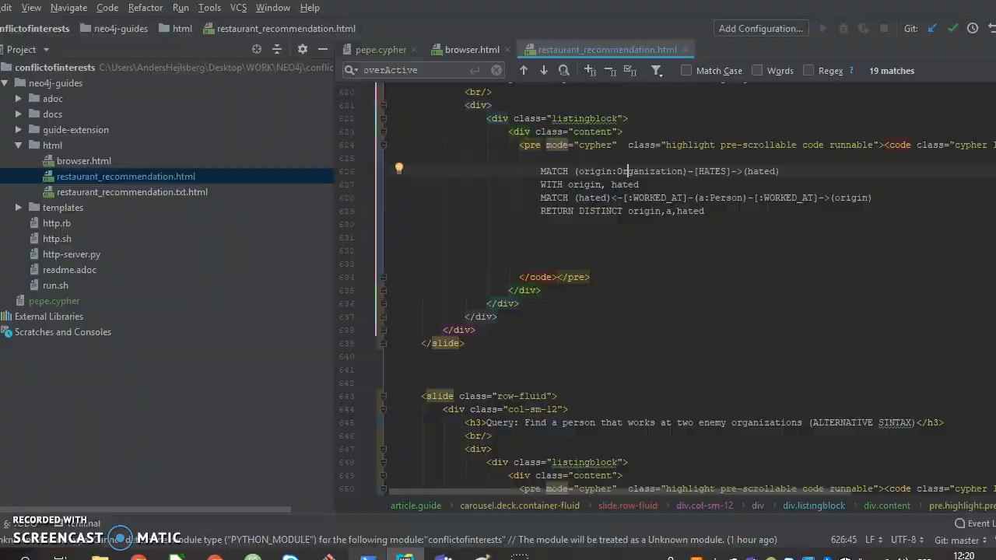
key(alt+Tab)
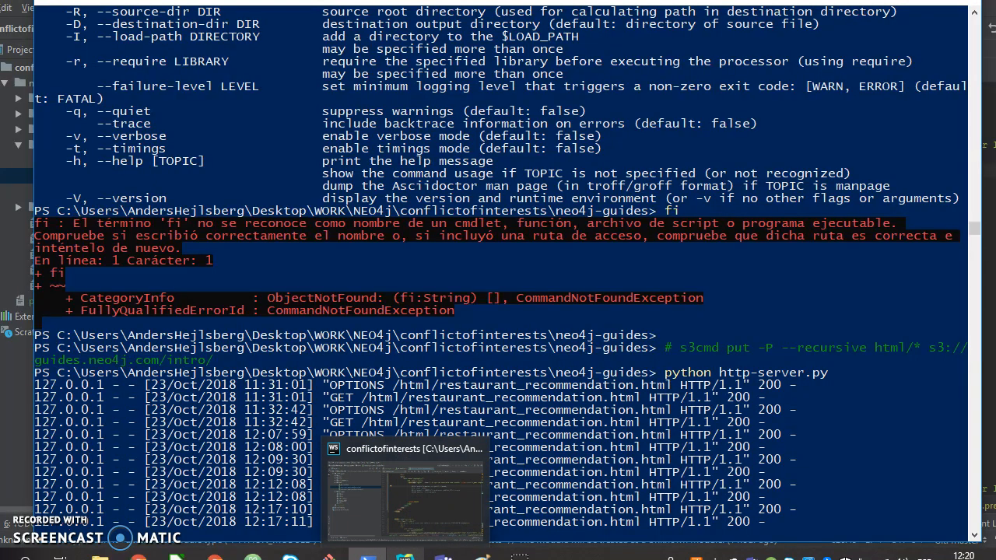
click(139, 557)
click(599, 92)
click(990, 90)
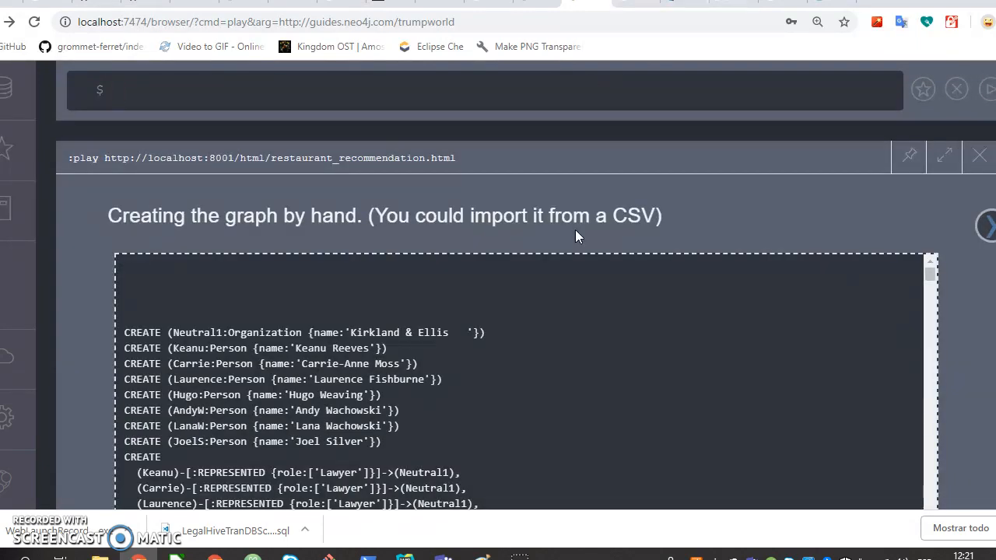
- Load the guide's "Creating the graph by hand" CREATE script into the editor, review its end, and run it
scroll(735, 216, down, 1)
scroll(734, 216, up, 1)
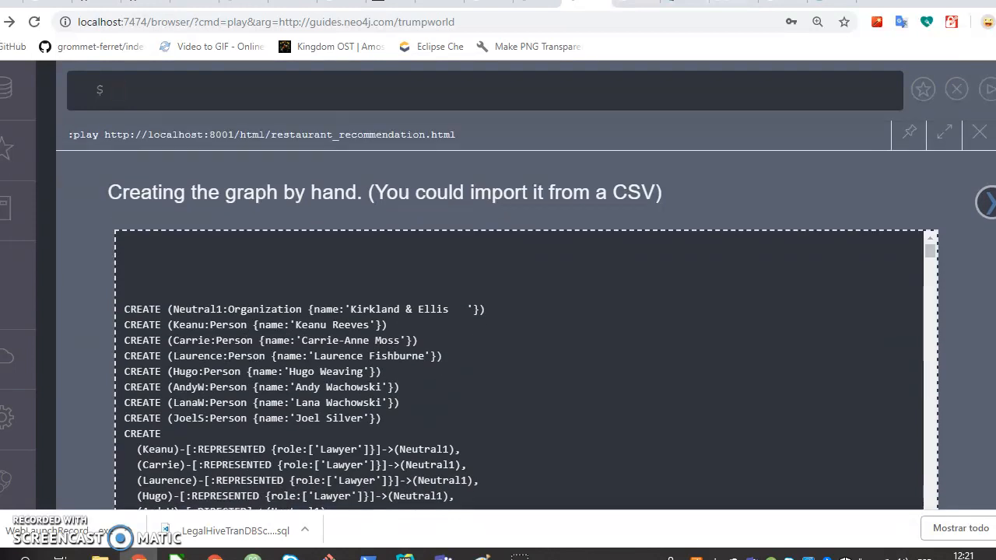
click(600, 331)
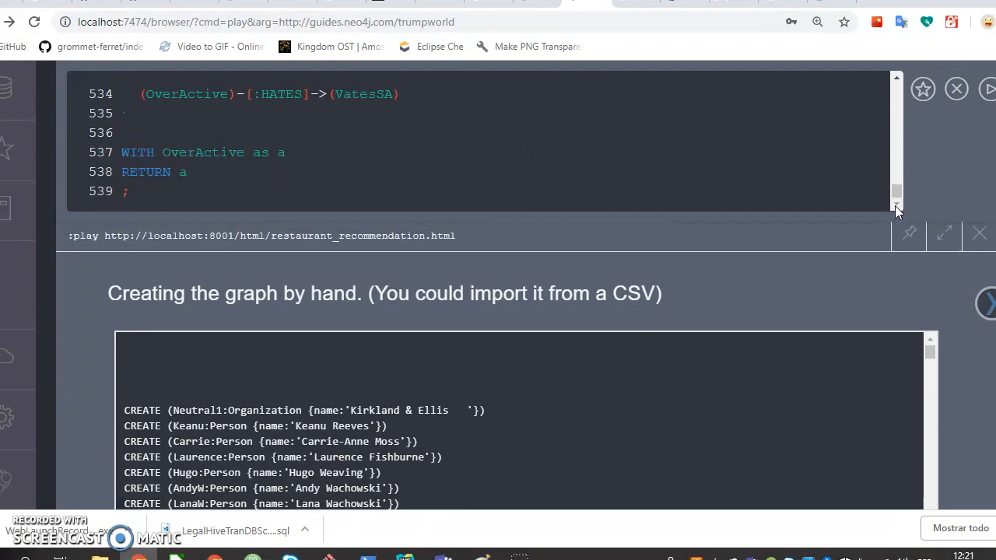
drag(894, 194, 903, 175)
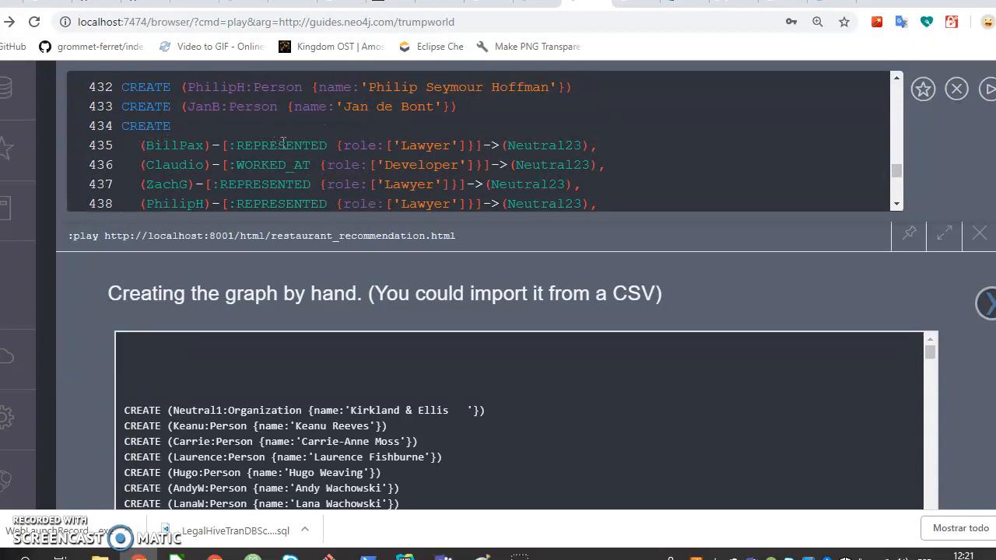
drag(193, 148, 186, 150)
click(987, 89)
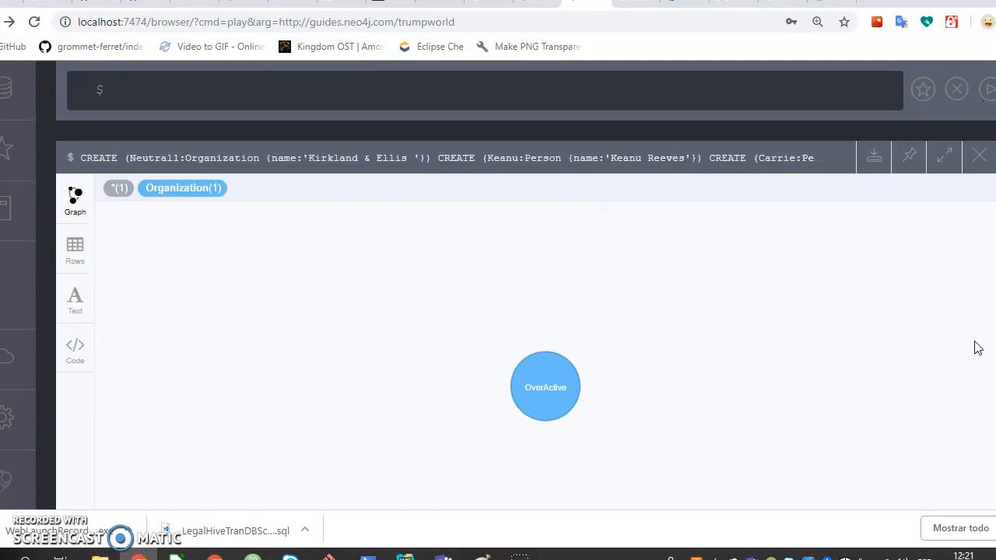
click(980, 160)
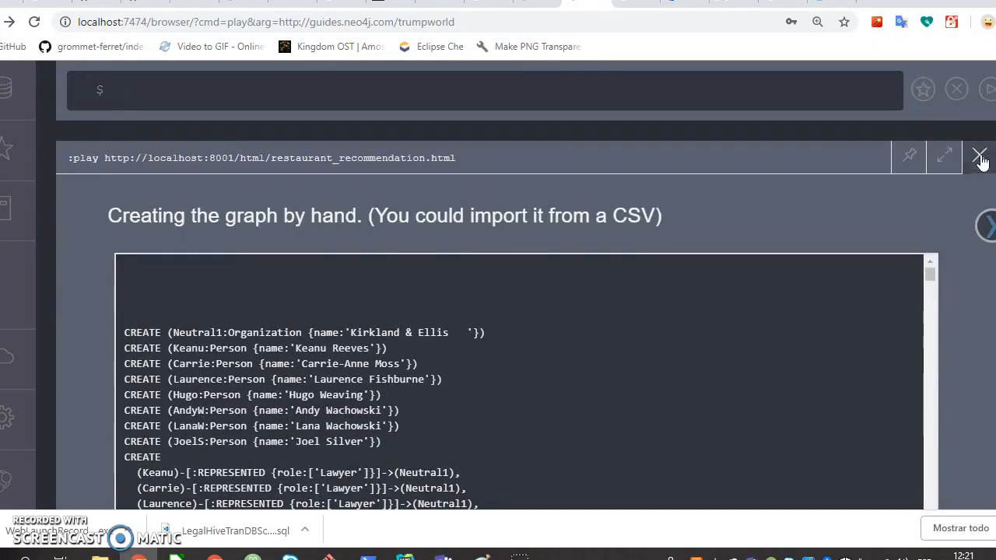
click(980, 159)
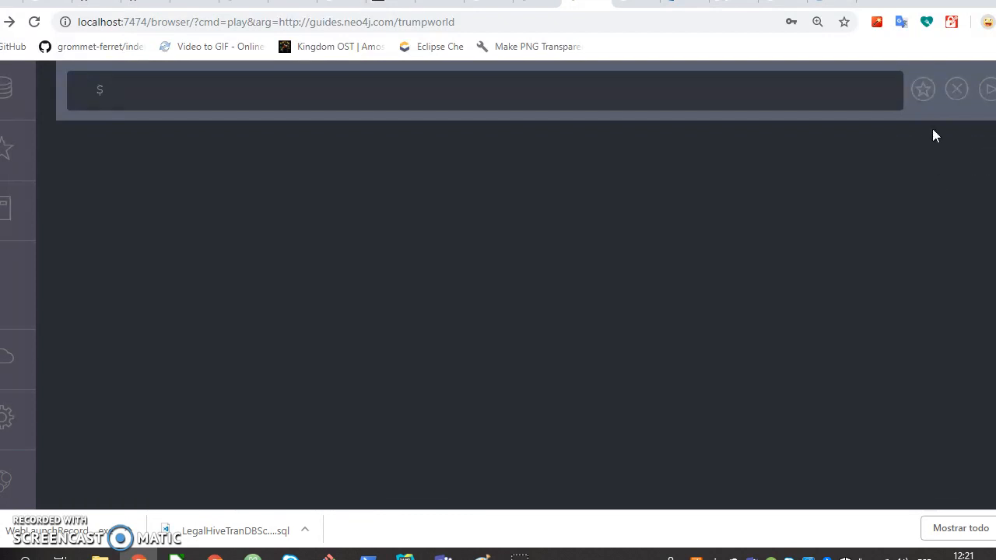
click(872, 91)
key(ctrl+v)
key(Up)
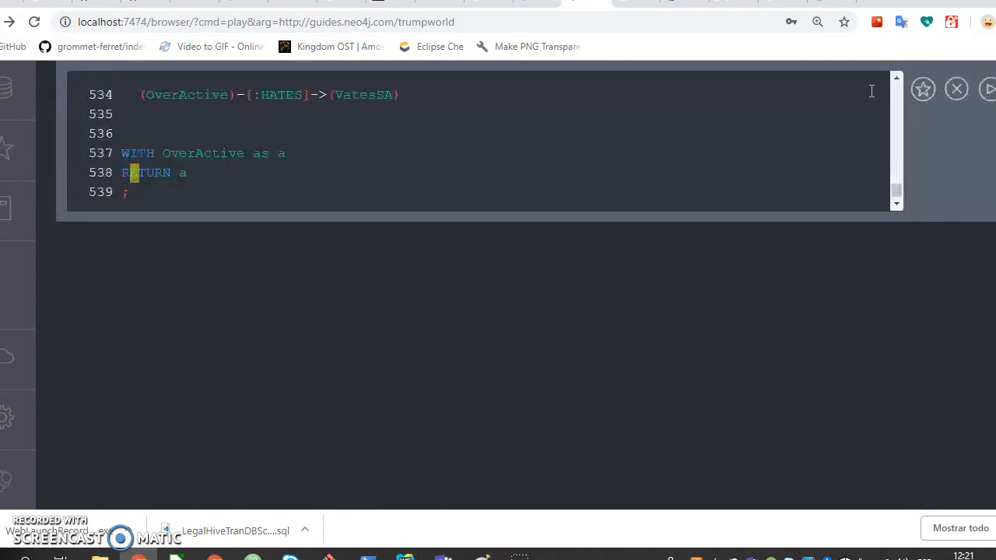
click(958, 90)
key(Up)
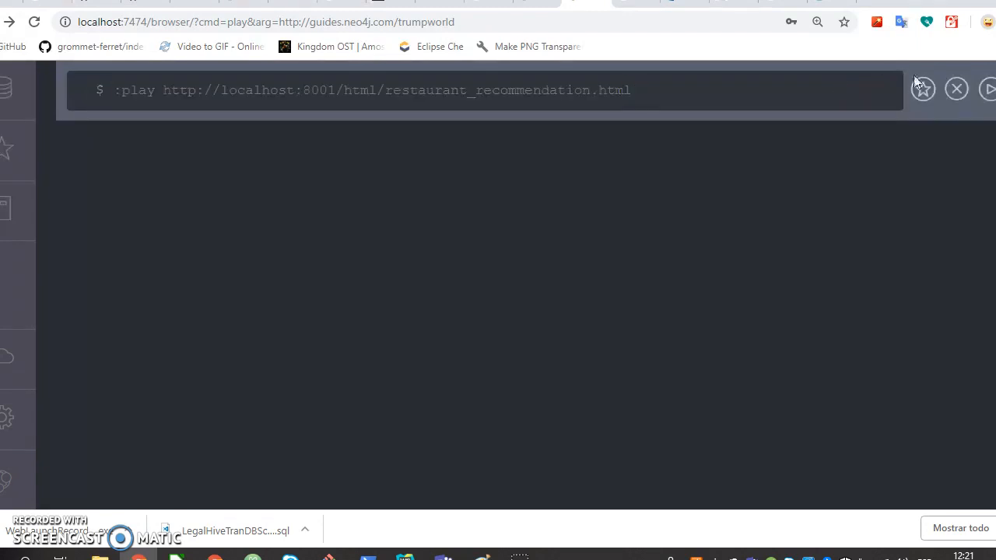
click(989, 89)
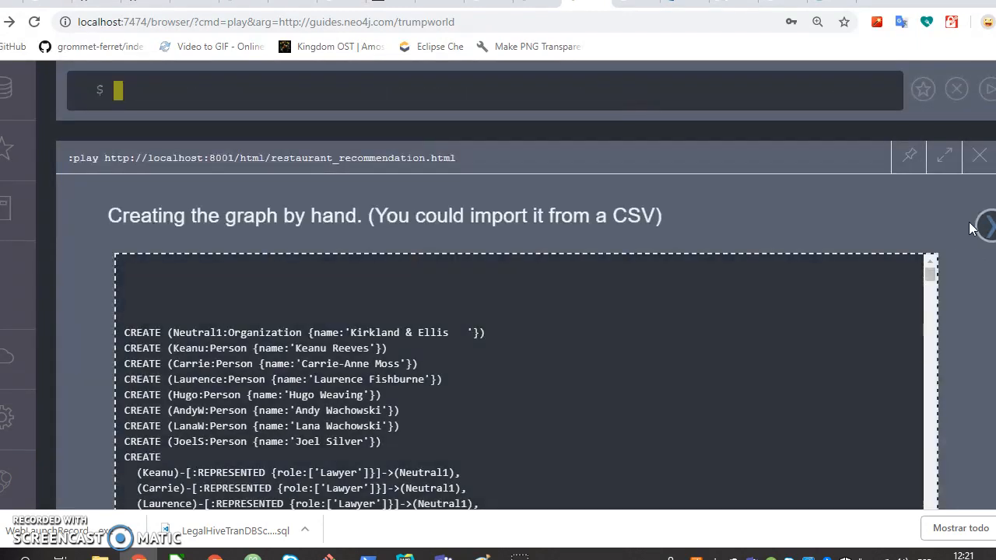
- Run the guide's query "Find a person that works at two enemy organizations"
click(973, 226)
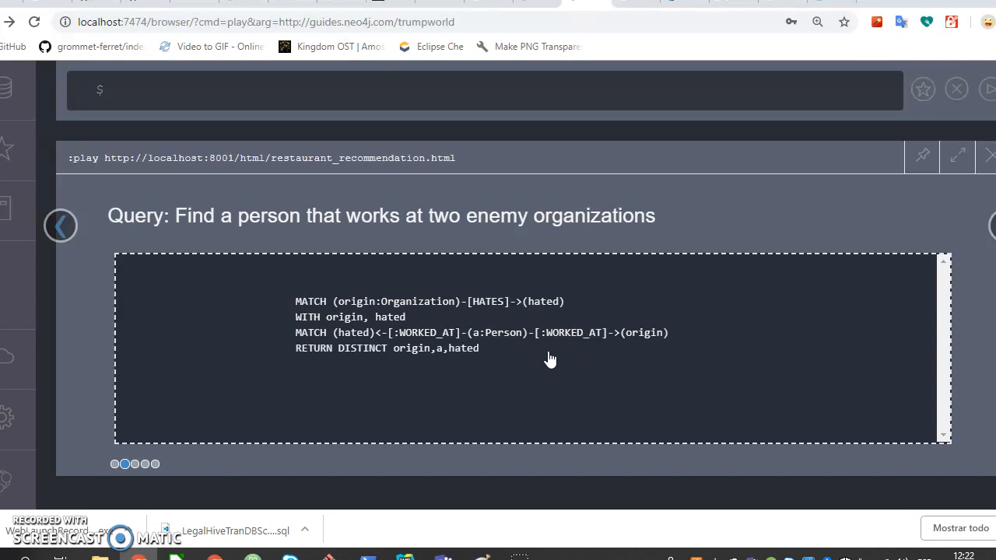
click(993, 226)
click(61, 226)
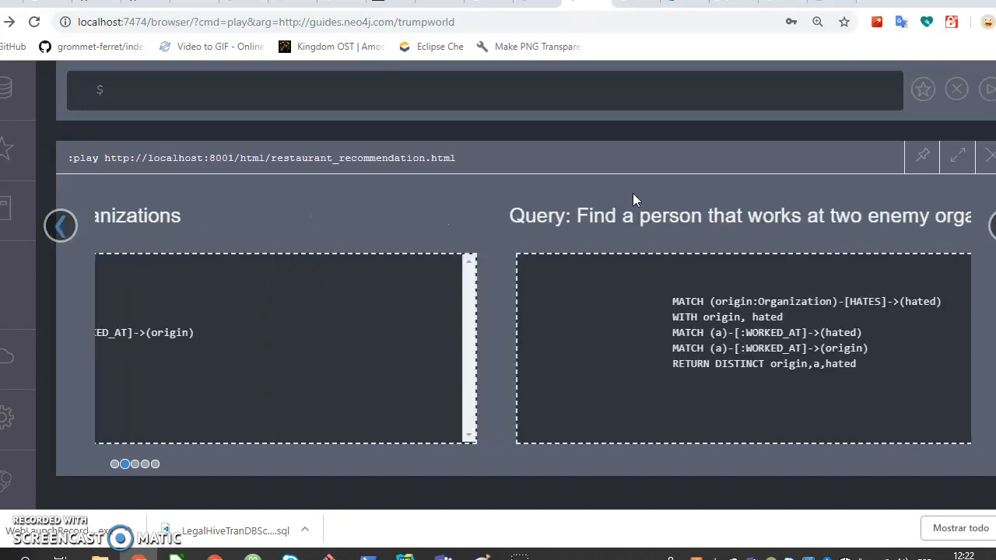
click(625, 288)
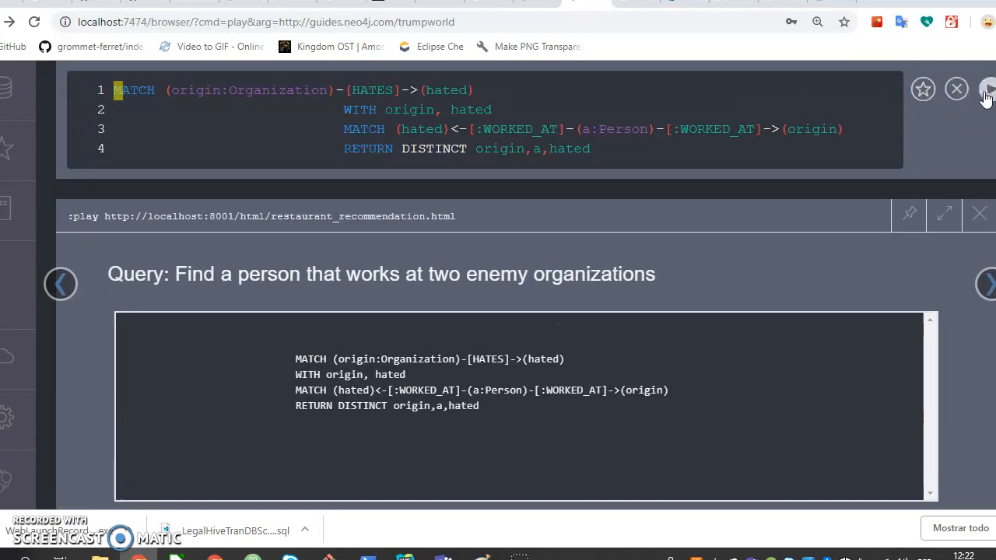
click(986, 92)
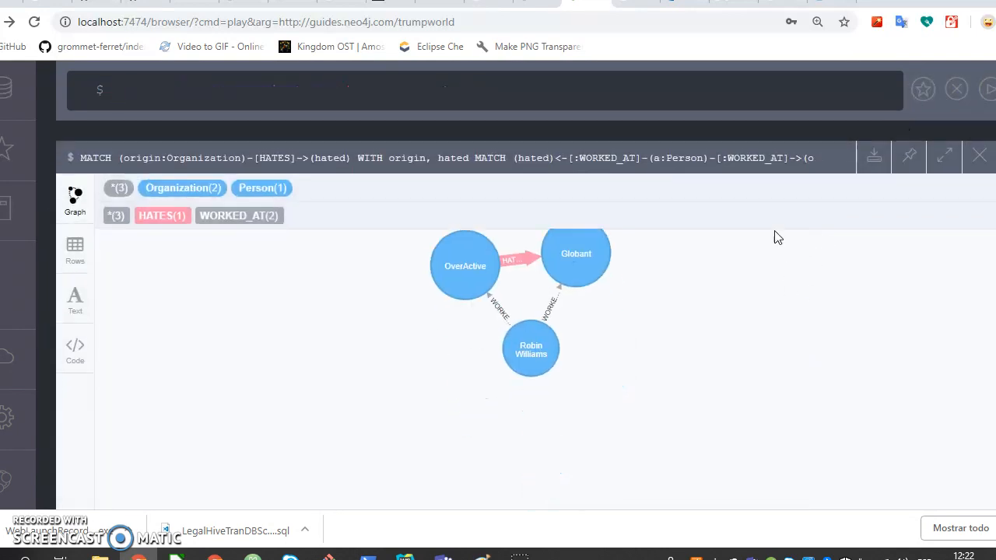
- Spread out the OverActive, Globant and person nodes to inspect their HATES and WORKED_AT relationships, and close the result
drag(559, 391, 634, 491)
drag(551, 409, 407, 377)
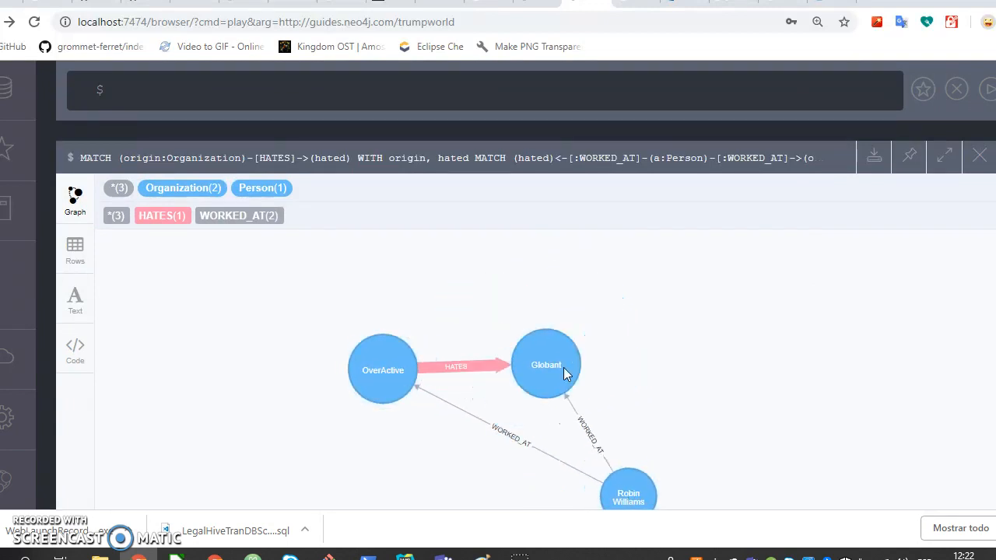
drag(564, 368, 692, 329)
drag(598, 440, 526, 403)
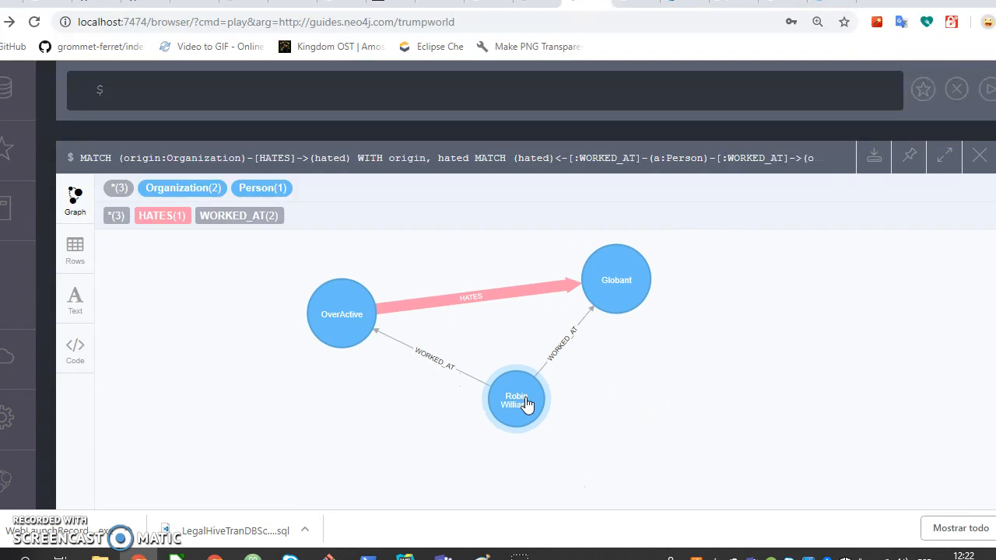
click(979, 160)
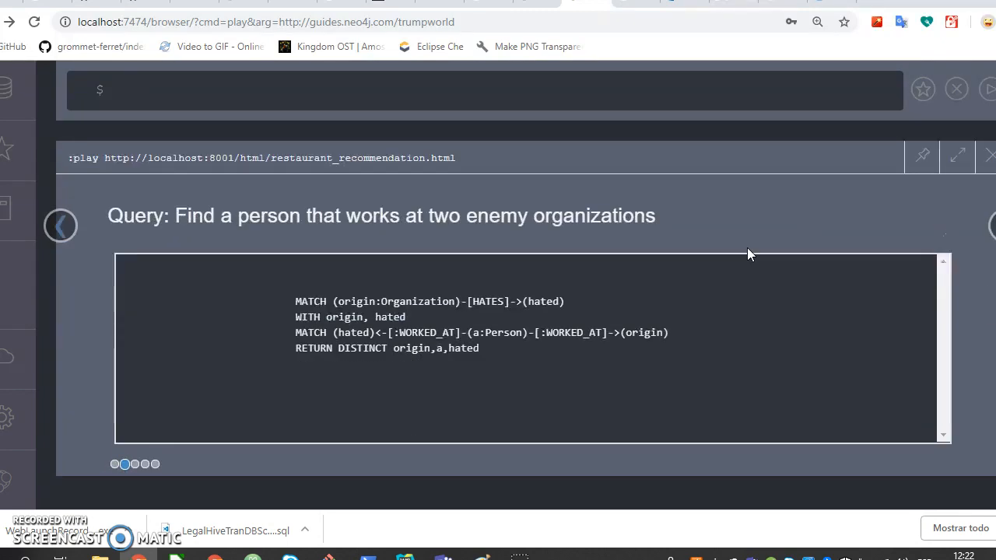
- Run the ALTERNATIVE SINTAX version of the two-enemy-organizations query from the guide's following slide, and close its result
click(992, 226)
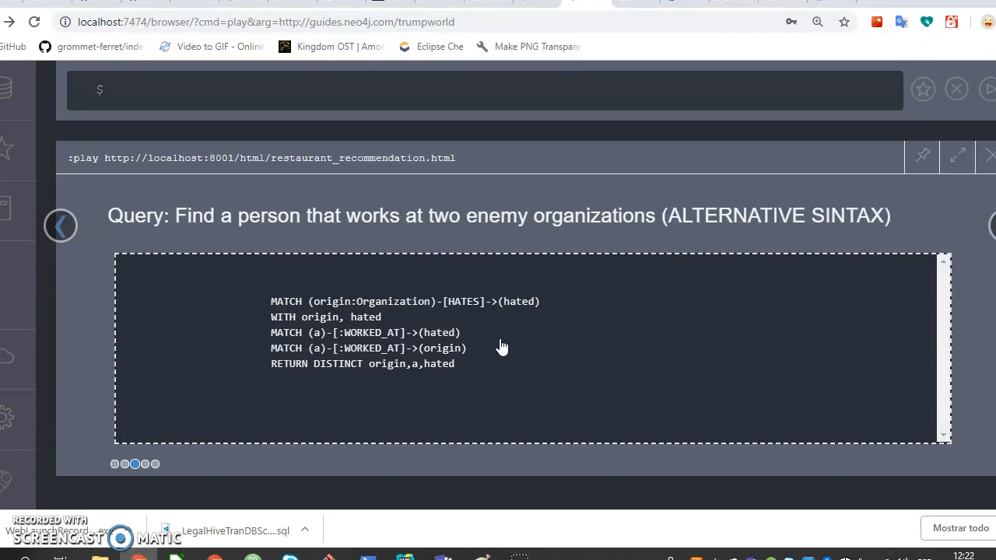
click(527, 345)
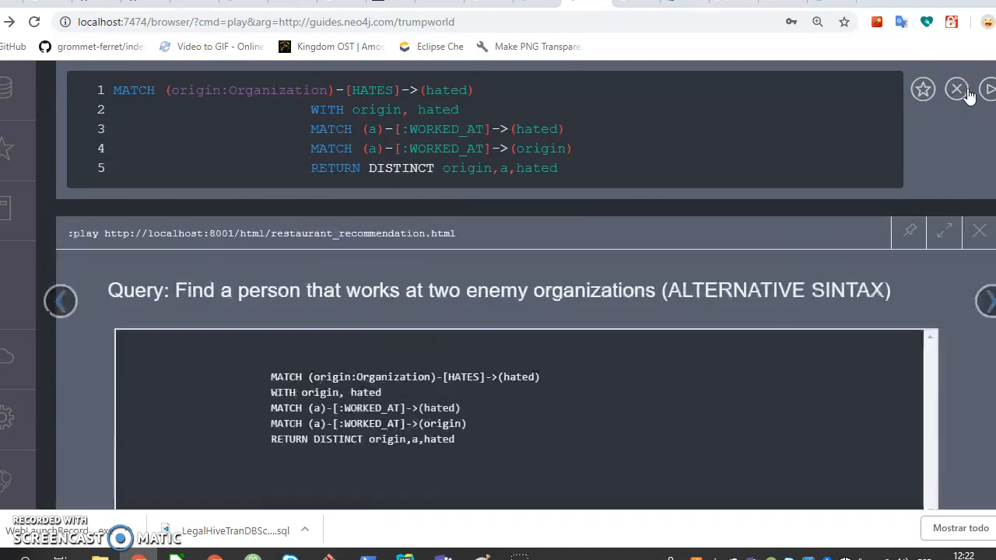
click(984, 90)
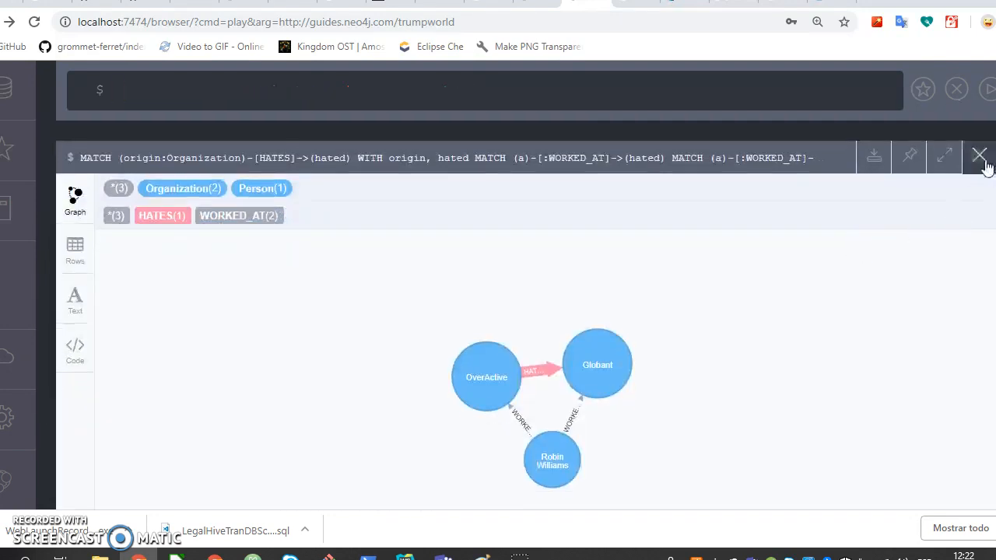
click(981, 163)
- Go to the guide's GENERALIZATION slide and run its query "Find a person that X at two enemy organizations"
click(991, 226)
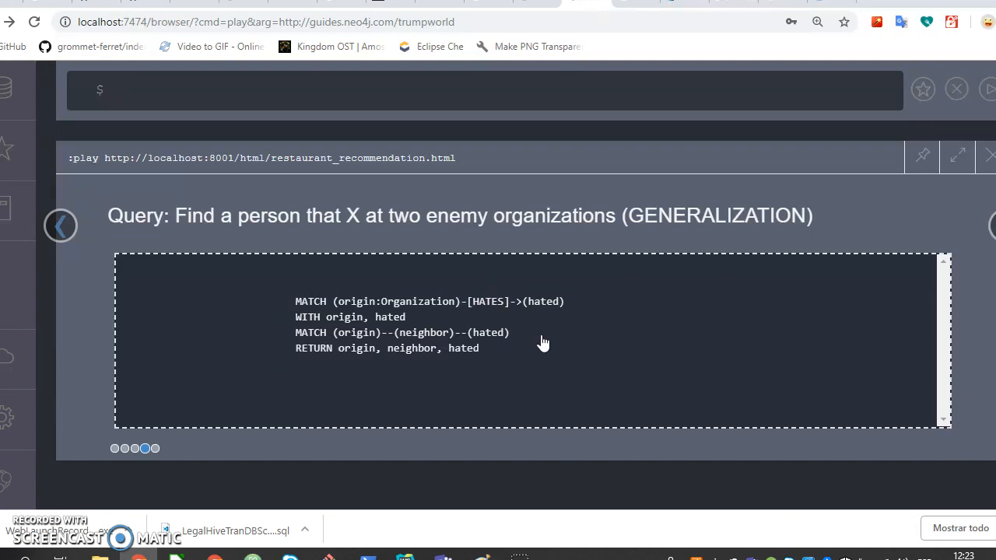
click(807, 315)
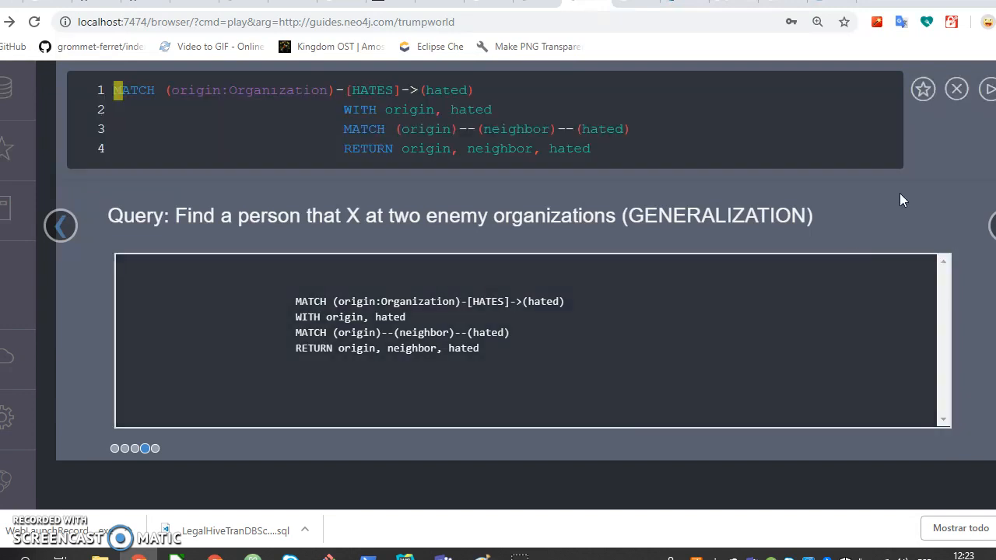
click(988, 89)
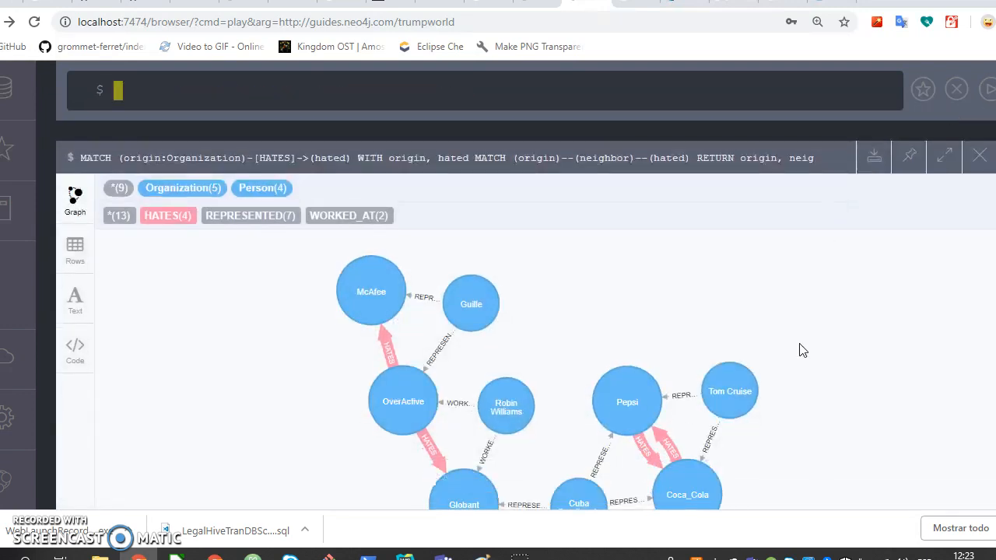
- Spread the organization and person nodes apart to inspect the HATES, REPRESENTED and WORKED_AT relationships, and close the result
drag(507, 311, 895, 381)
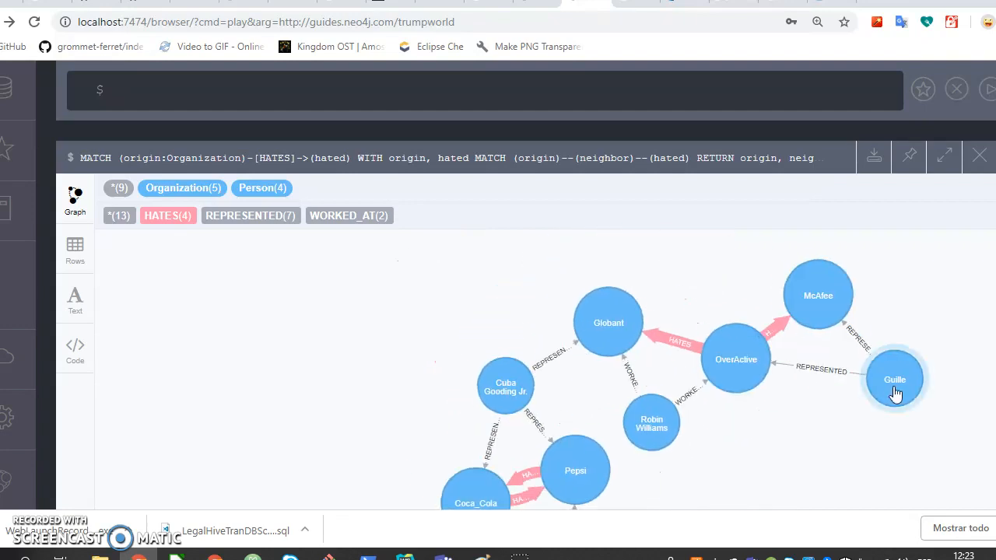
drag(797, 311, 680, 264)
drag(753, 375, 647, 428)
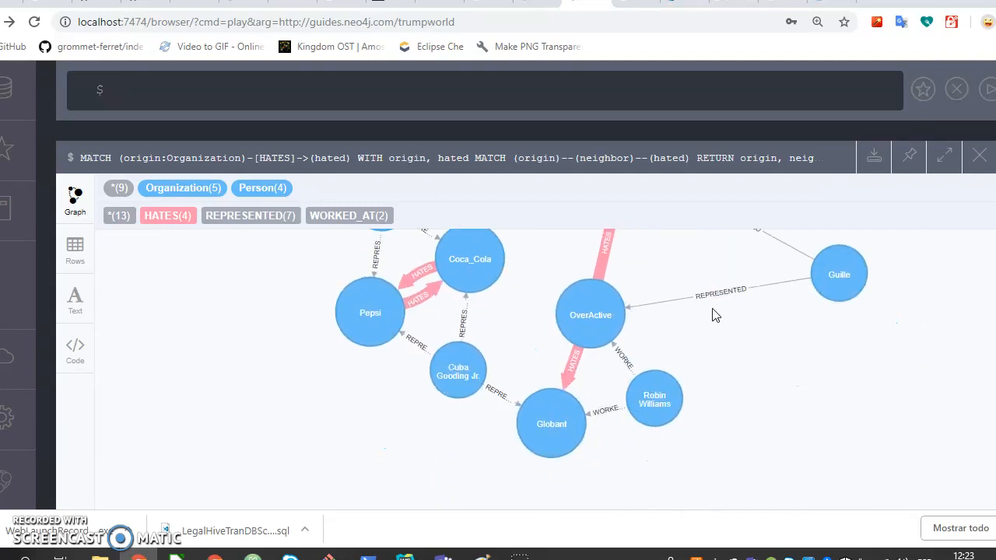
drag(671, 402, 780, 465)
drag(662, 439, 538, 477)
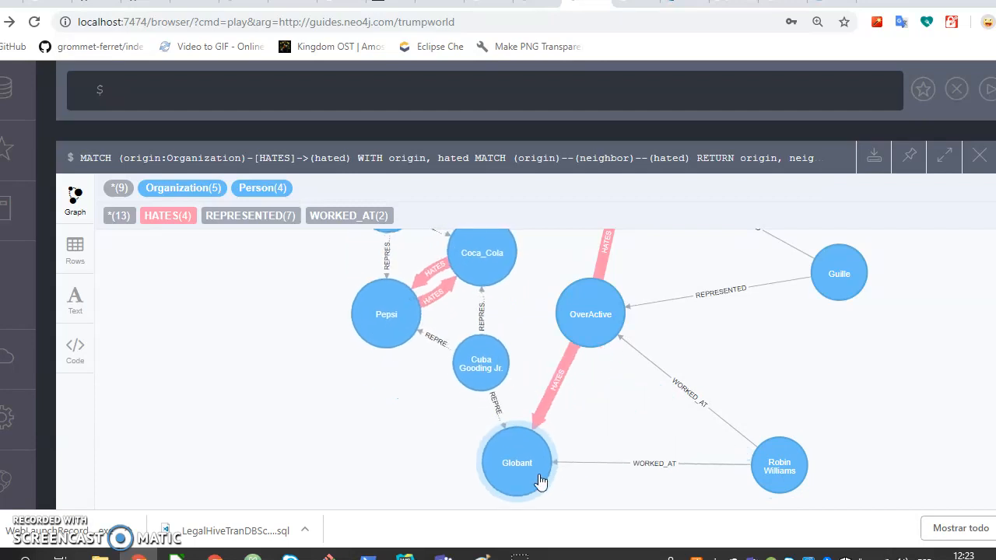
drag(522, 329, 589, 431)
drag(378, 412, 386, 261)
drag(377, 366, 217, 282)
drag(427, 422, 375, 369)
drag(500, 386, 465, 431)
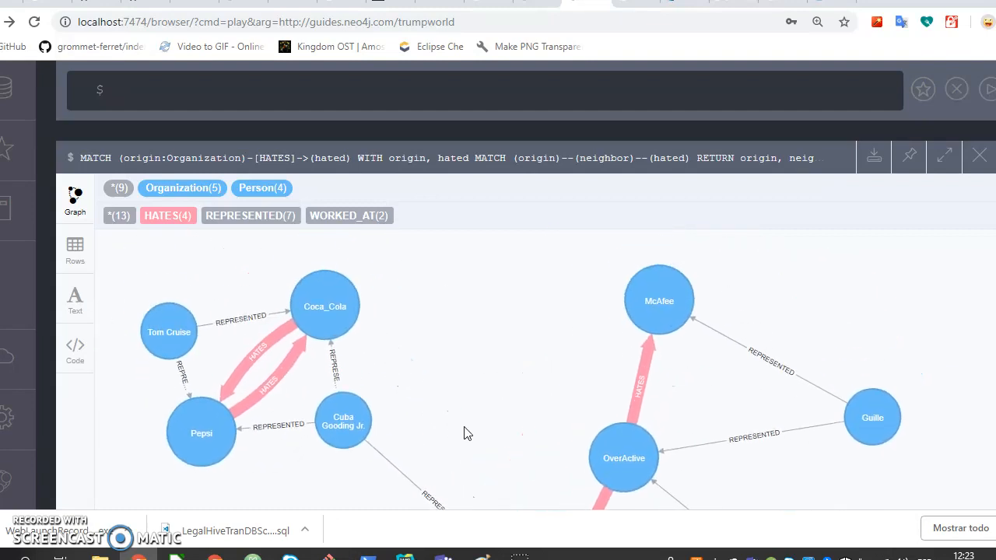
click(979, 157)
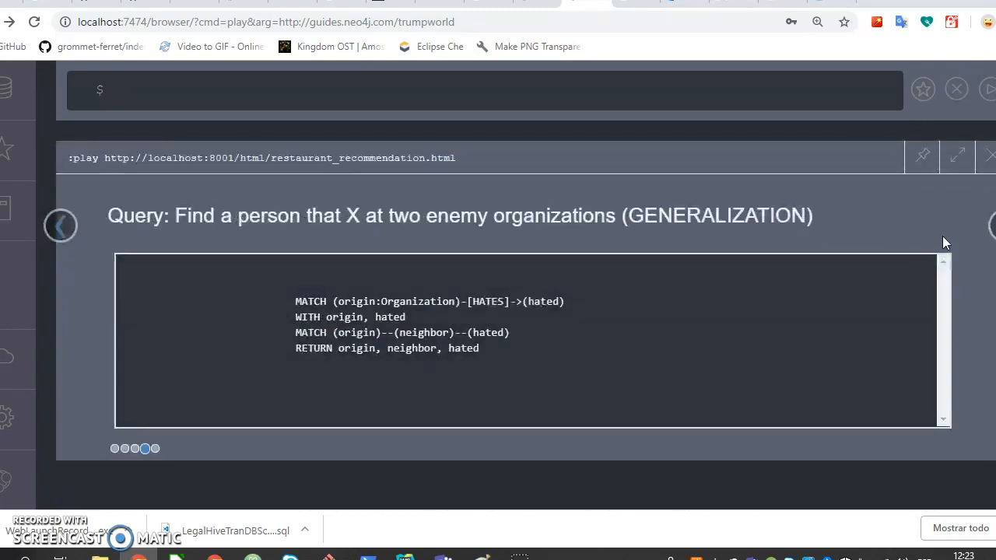
- Run the guide's Cleanup query to delete all Person and Organization nodes with their relationships, and close its result
click(990, 225)
click(717, 296)
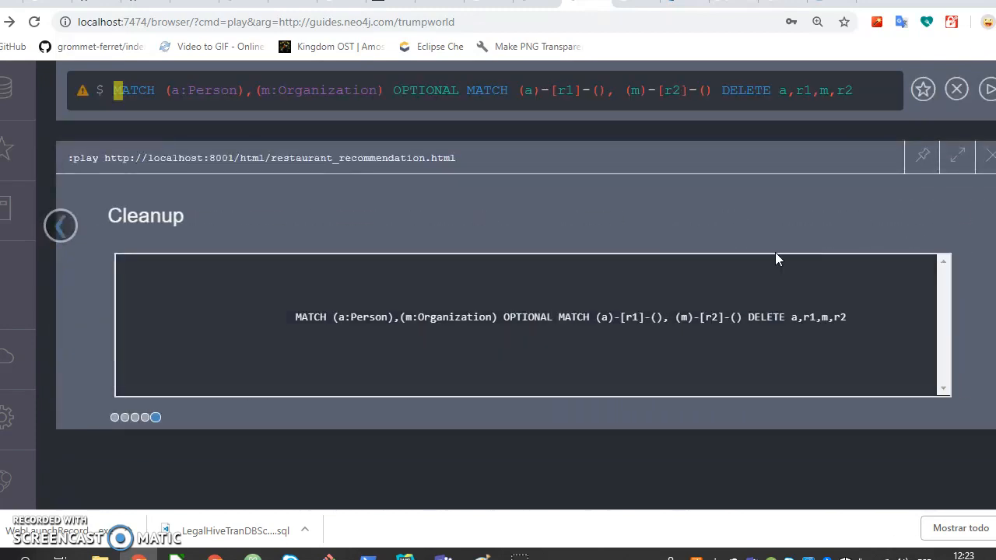
click(988, 89)
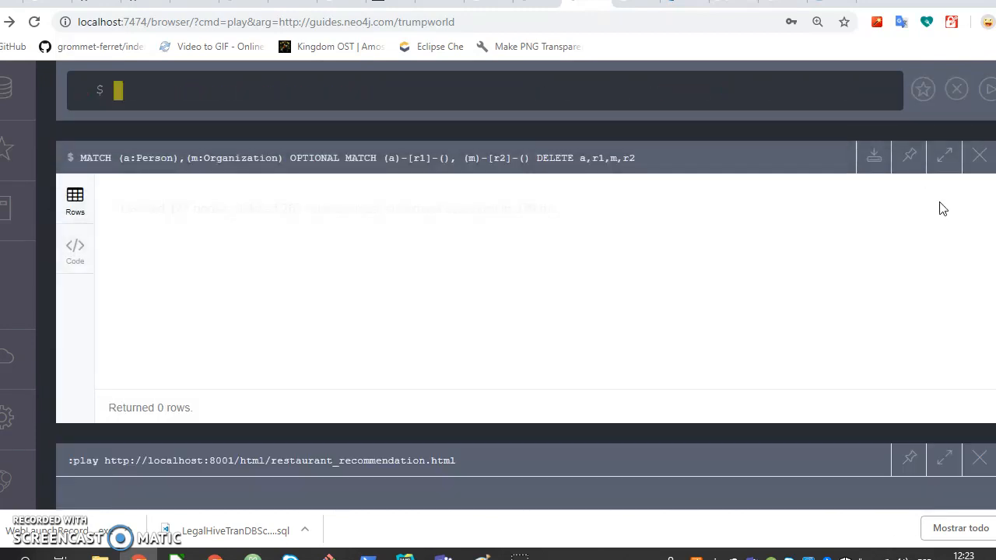
click(979, 158)
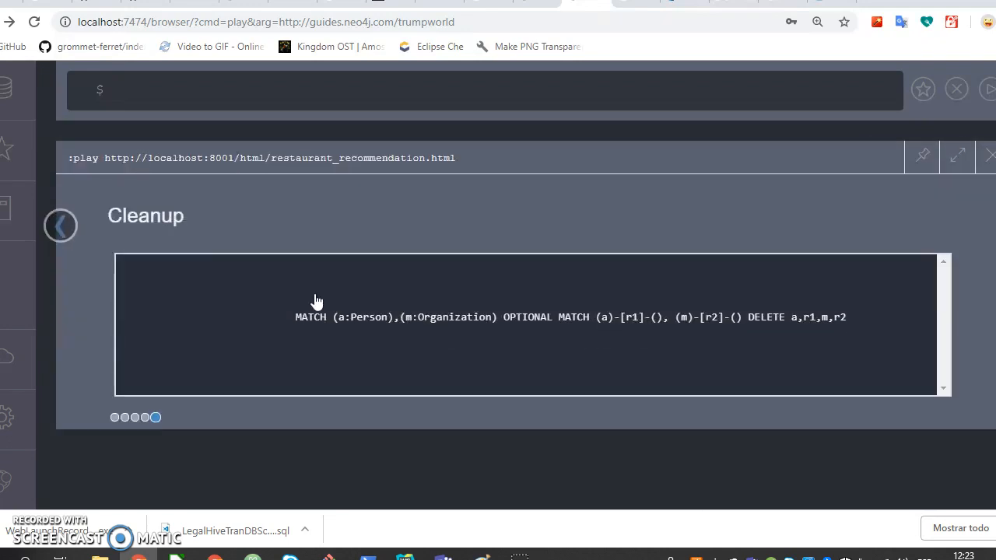
- Go back to the GENERALIZATION slide and rerun its query to check the cleaned database
click(64, 228)
click(643, 304)
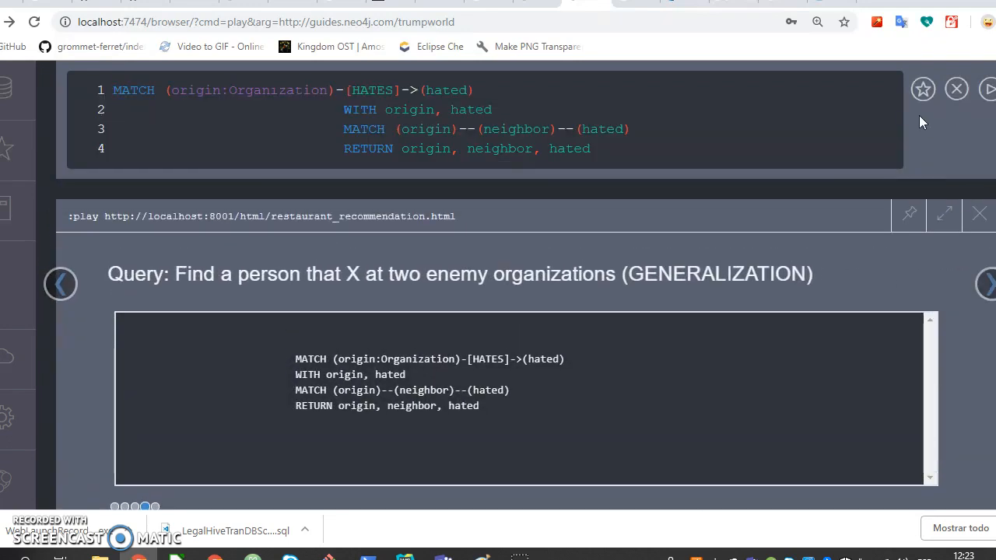
click(987, 90)
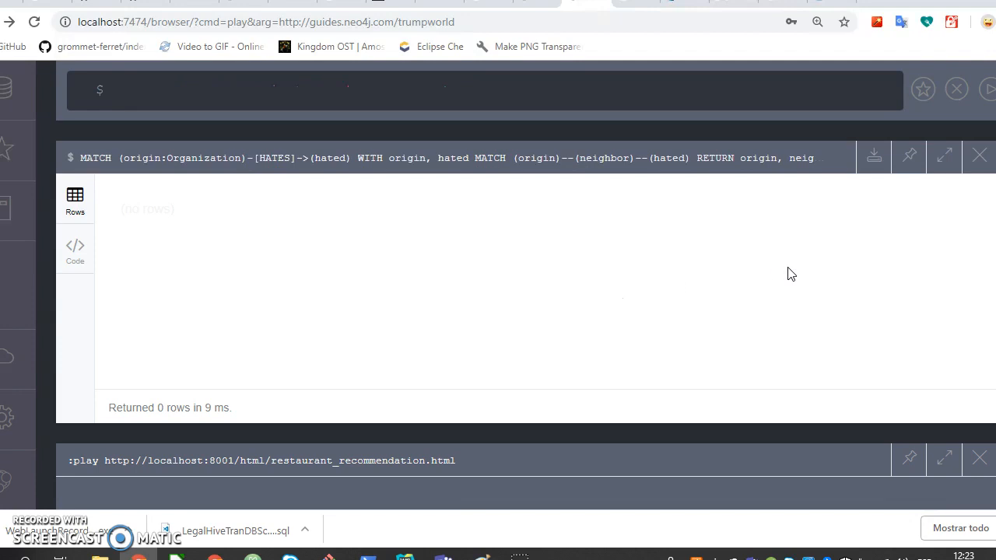